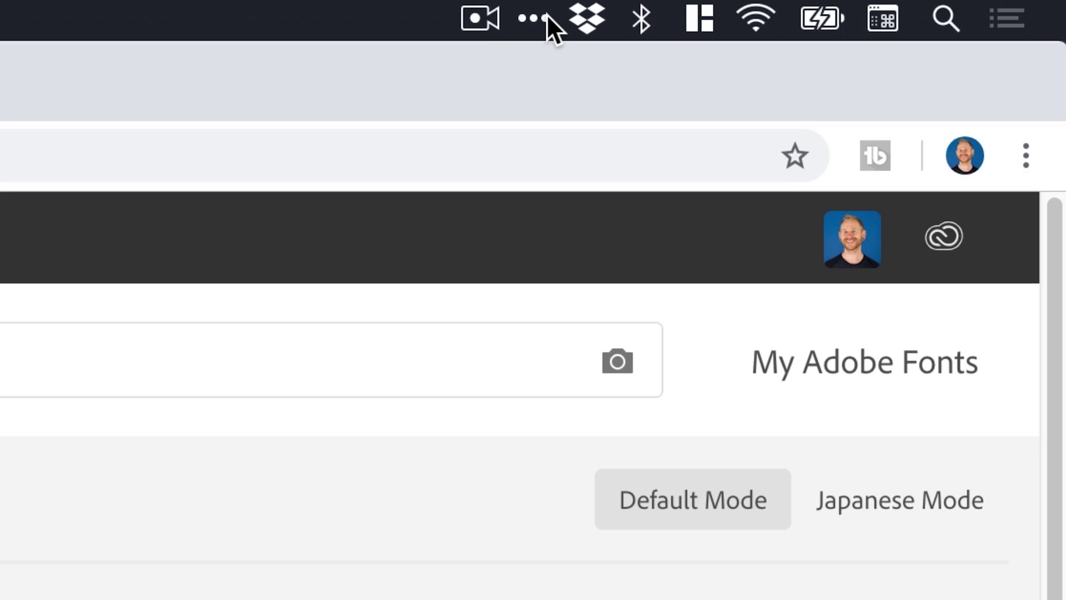
Step: Open the Creative Cloud panel from the menu bar and view the active fonts, such as Acumin Pro
click(546, 16)
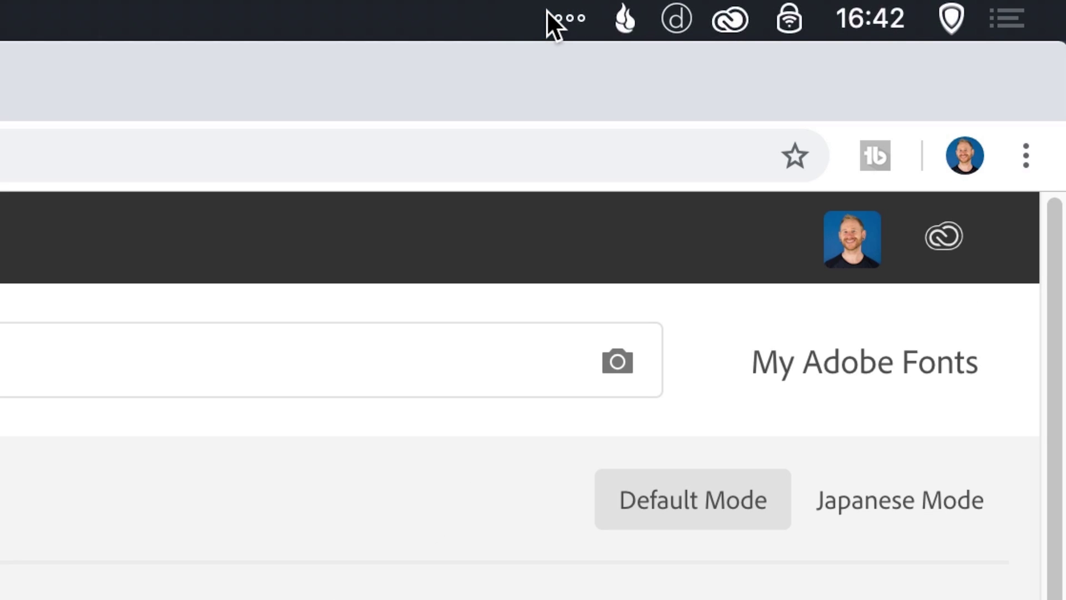
click(730, 21)
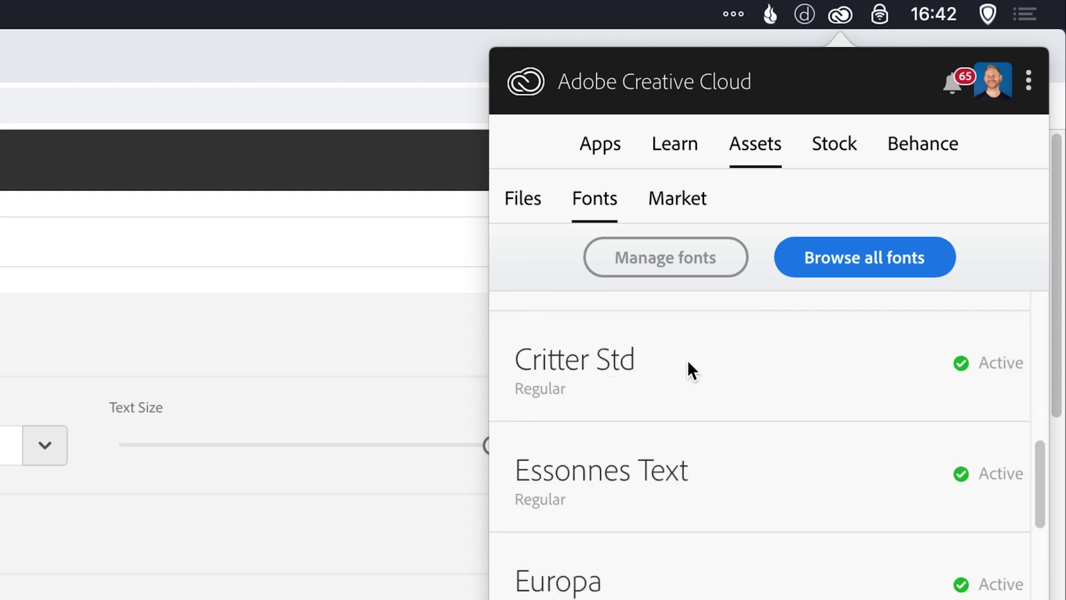
scroll(687, 359, up, 9)
scroll(685, 368, up, 2)
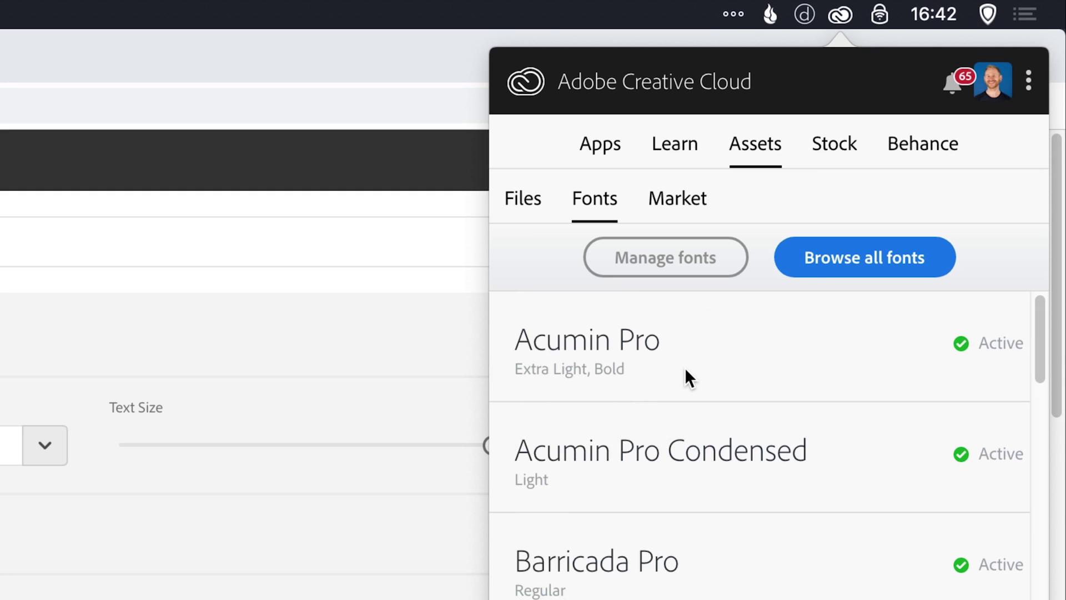
Step: Open the Adobe Fonts browse page listing all 1600 font families
click(843, 270)
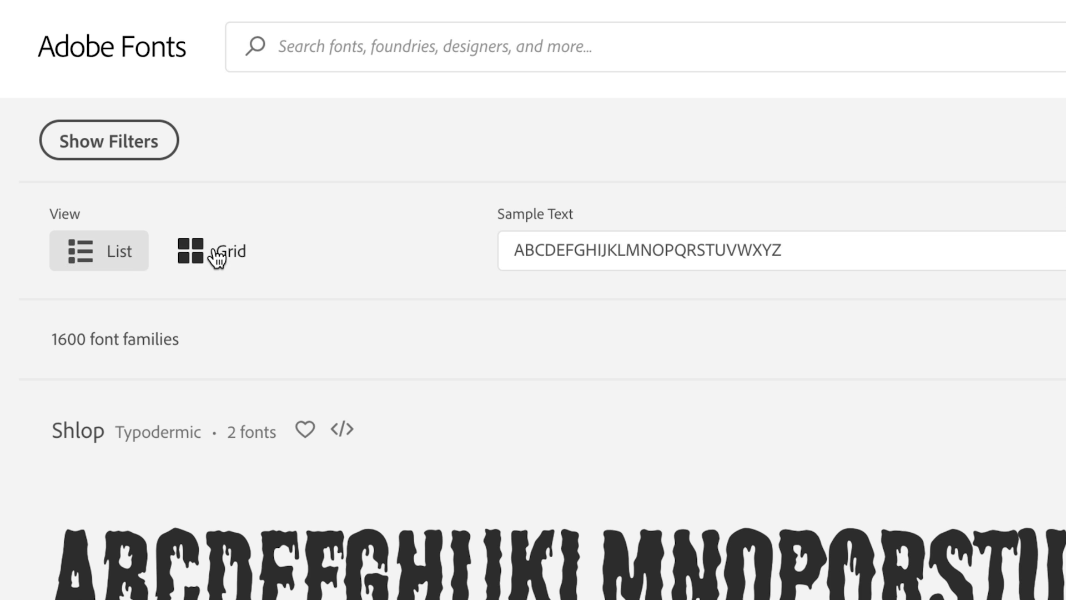
Step: Switch the font results to grid view as cards
click(214, 254)
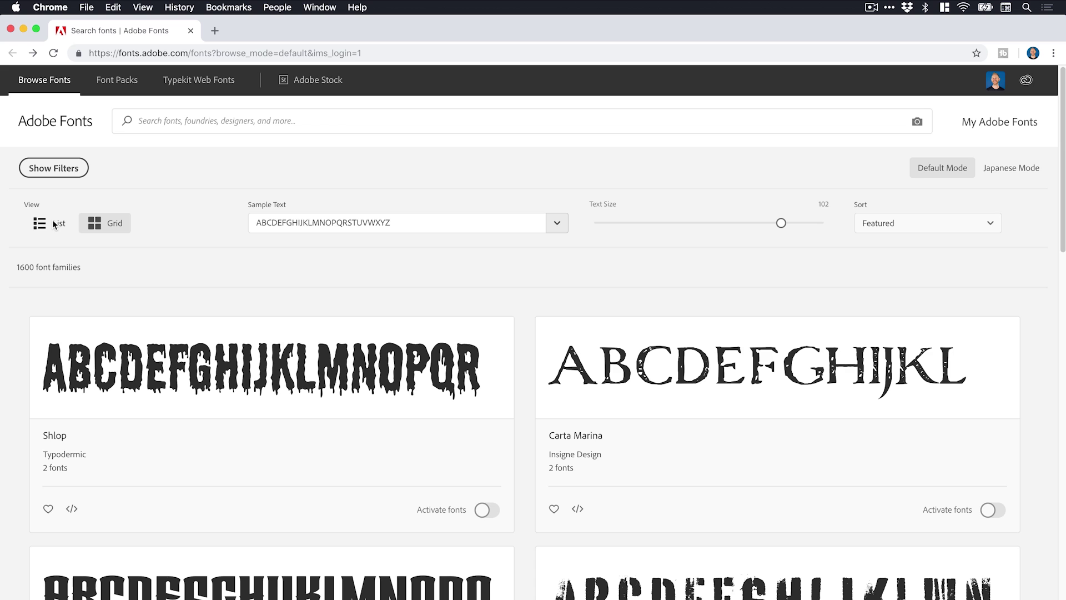
click(49, 224)
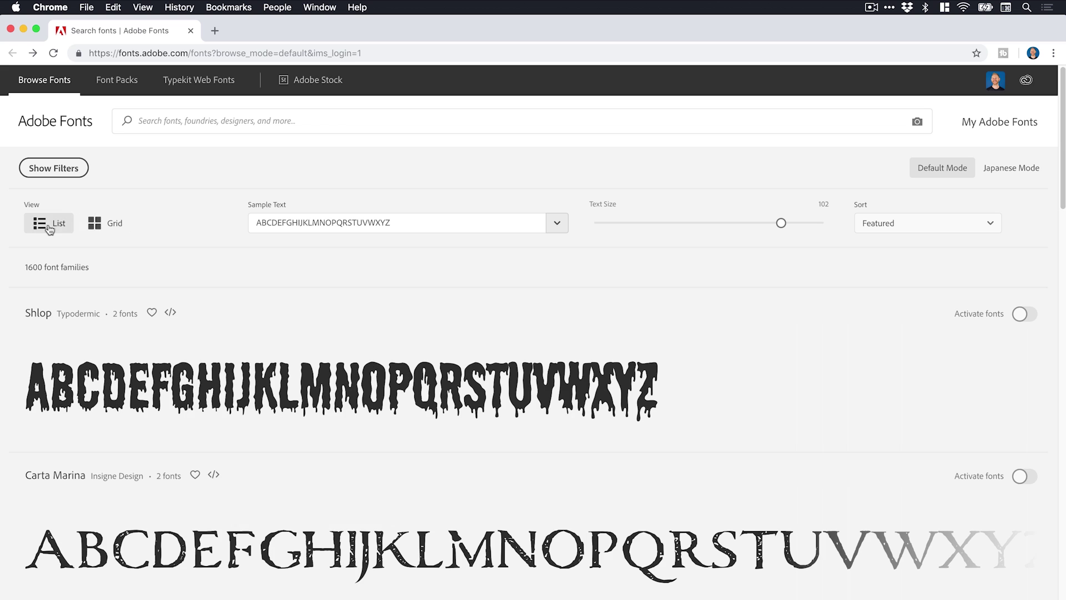
click(108, 224)
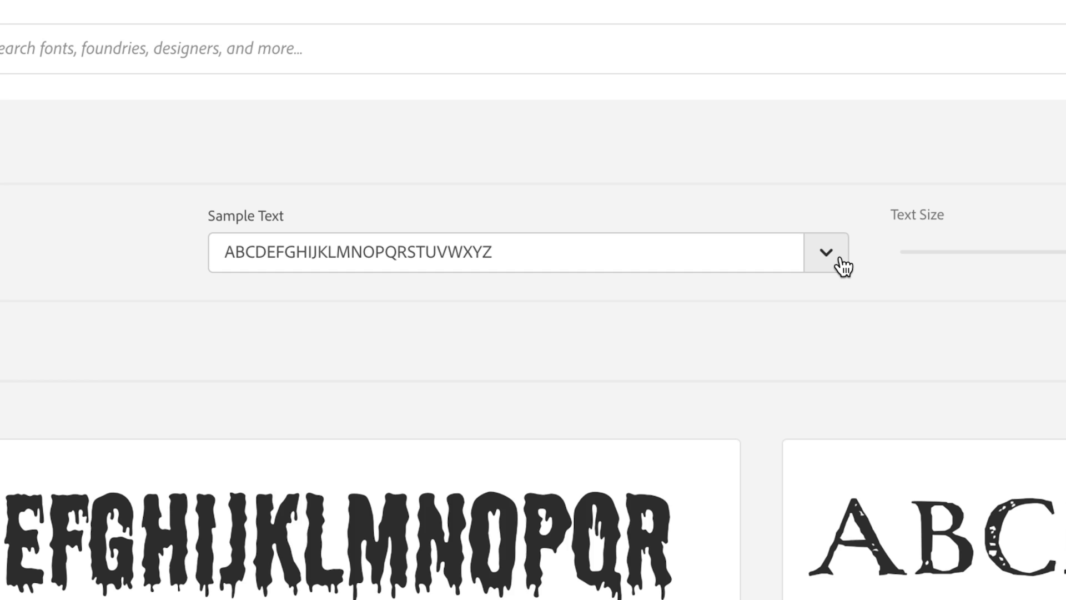
Step: Preview custom sample text 'Dansky' at text size 94, keeping the Featured sort order
click(559, 223)
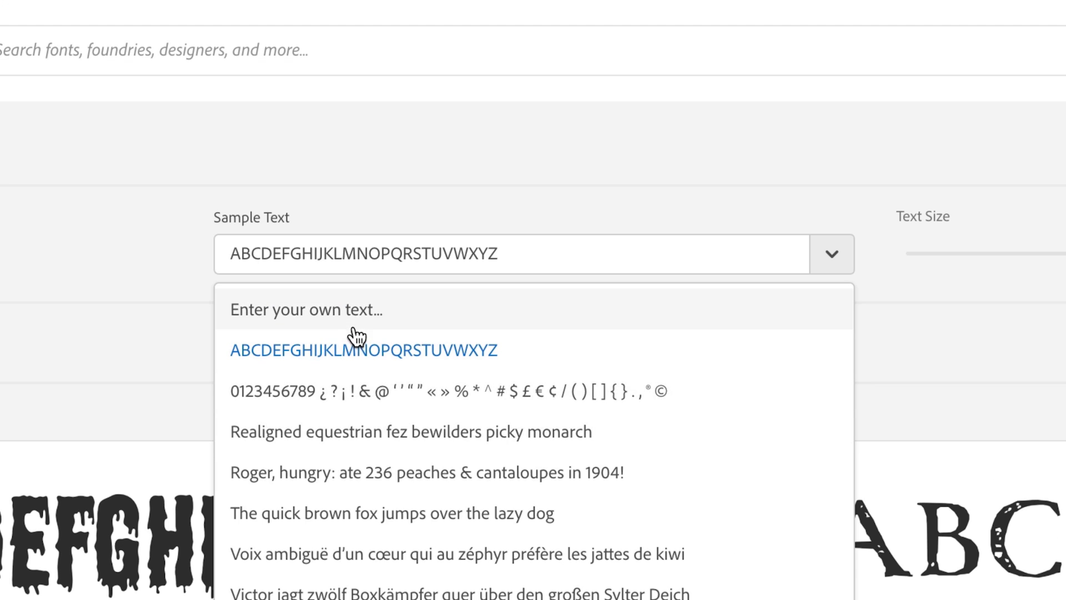
click(265, 95)
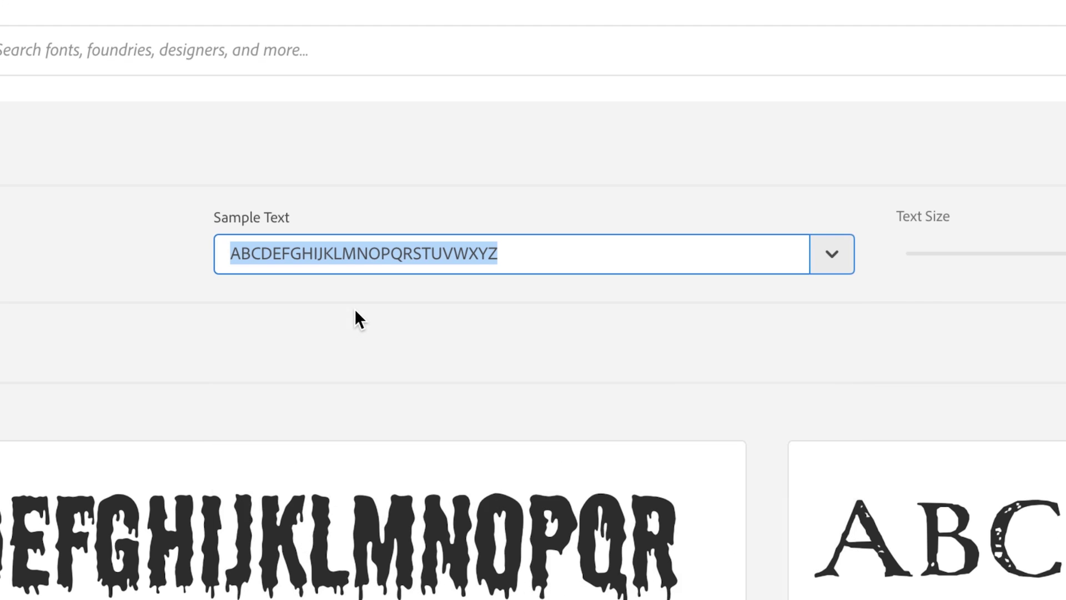
text(Dansk)
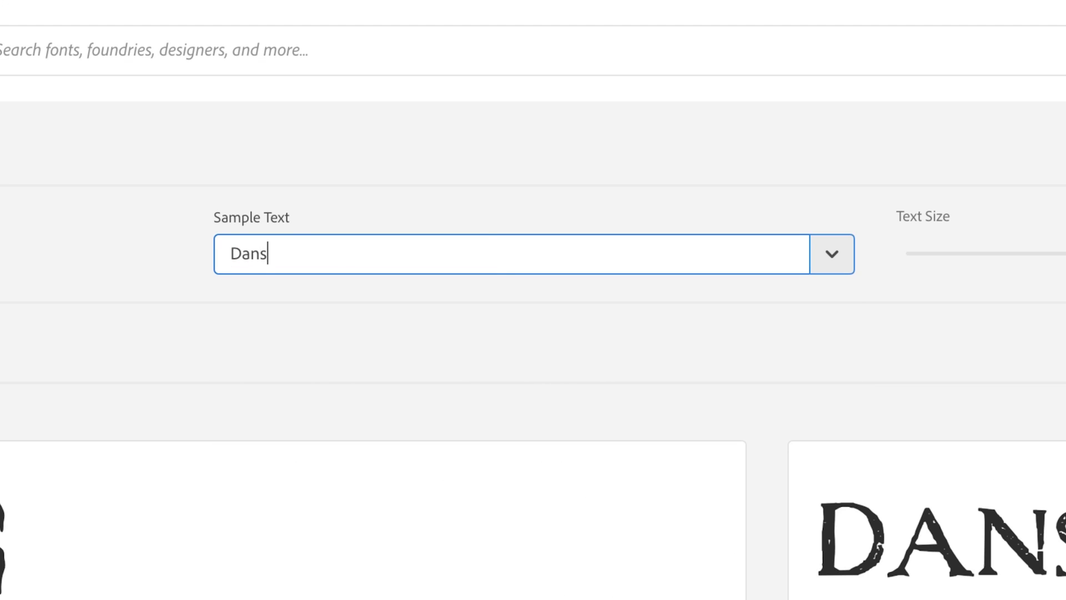
text(y)
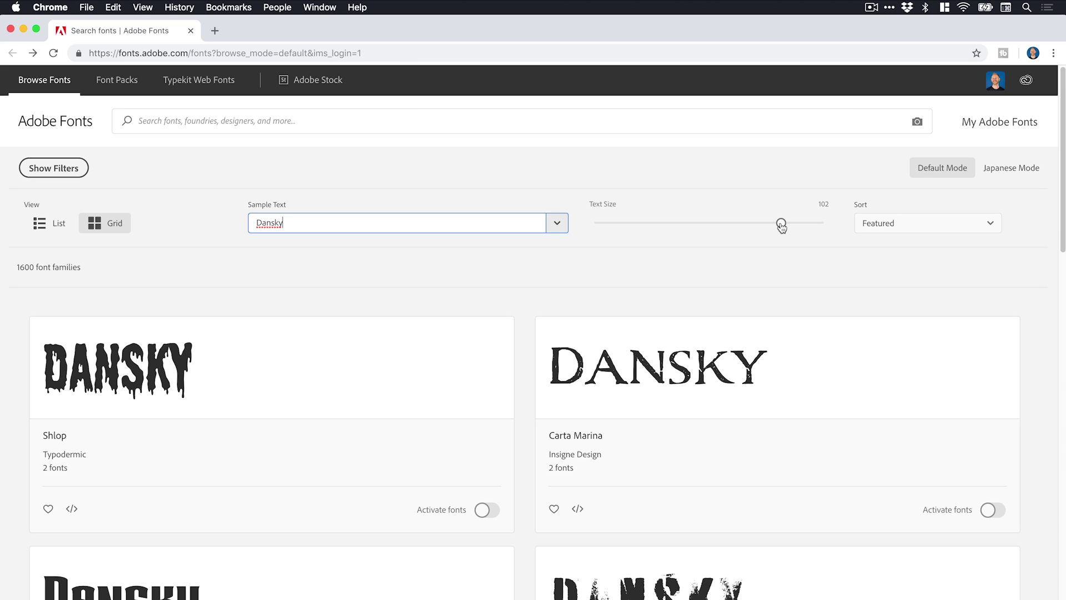
mouse_move(781, 223)
mouse_down()
mouse_move(660, 234)
mouse_move(738, 218)
mouse_move(705, 218)
mouse_move(759, 221)
mouse_move(692, 223)
mouse_move(781, 218)
mouse_move(657, 222)
mouse_move(774, 220)
mouse_up()
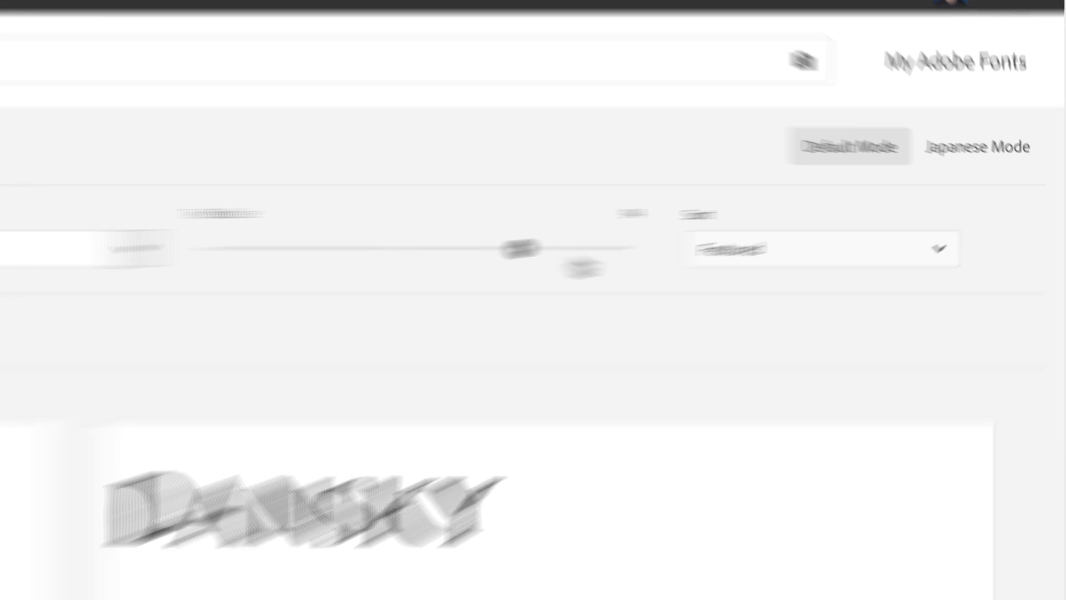
click(731, 266)
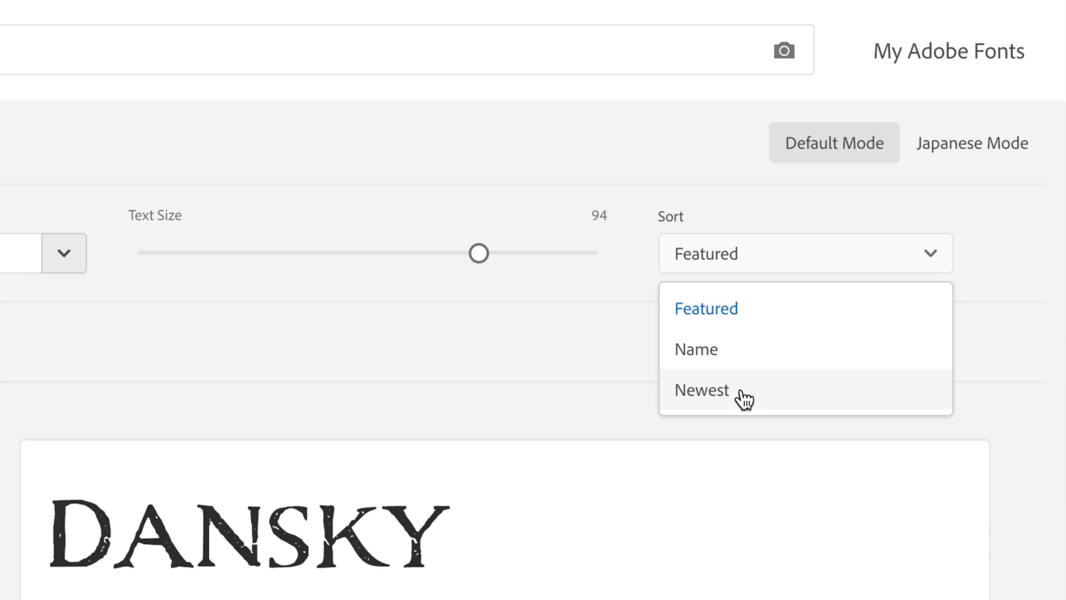
click(724, 252)
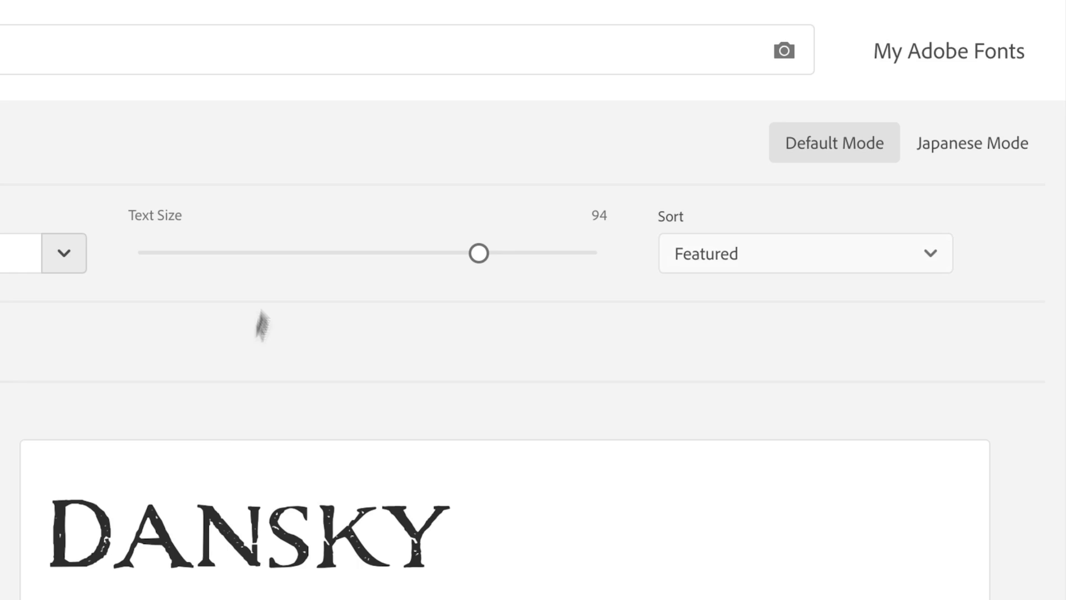
scroll(261, 321, down, 10)
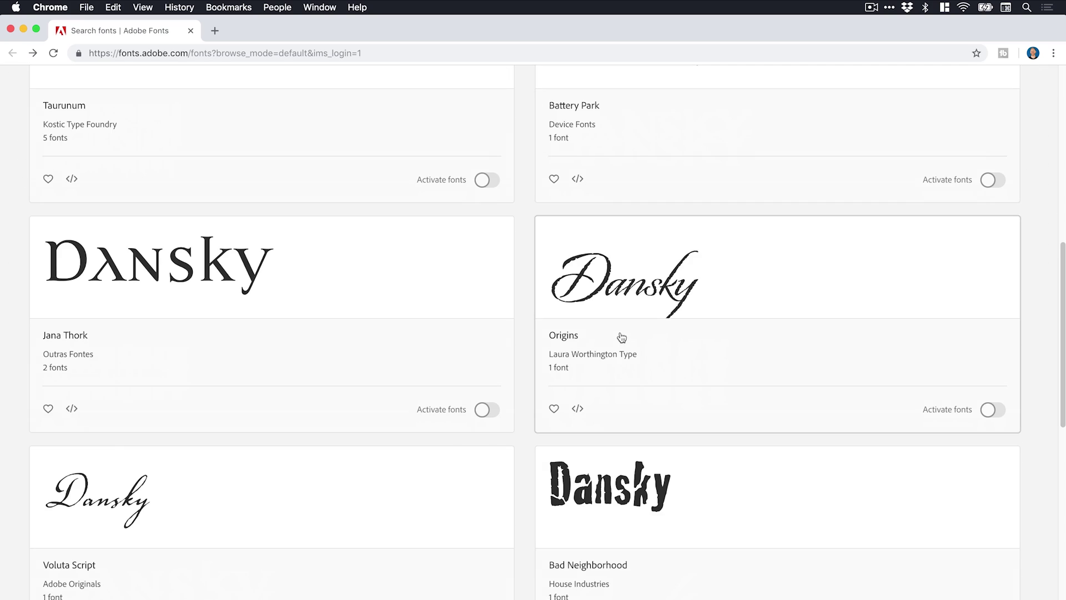
scroll(622, 338, up, 15)
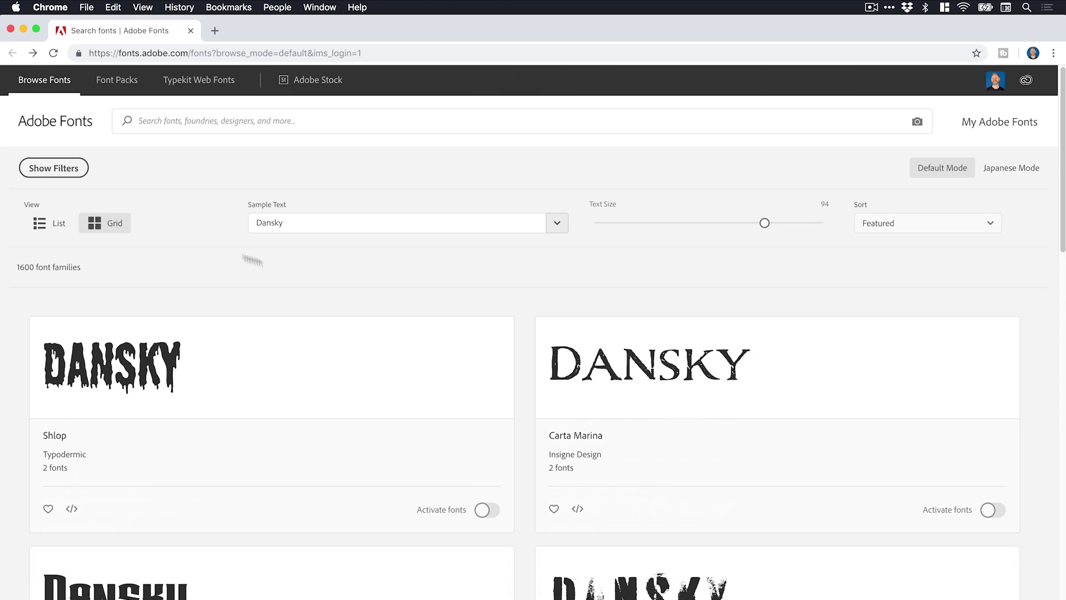
Step: Filter the fonts to the Hand classification in the filter sidebar
click(65, 168)
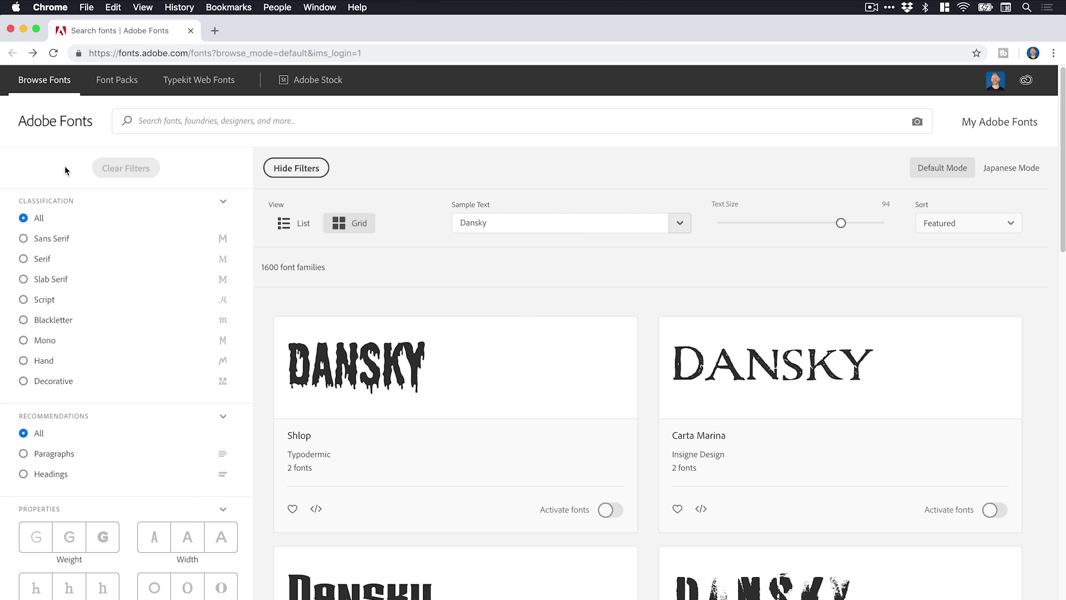
click(299, 169)
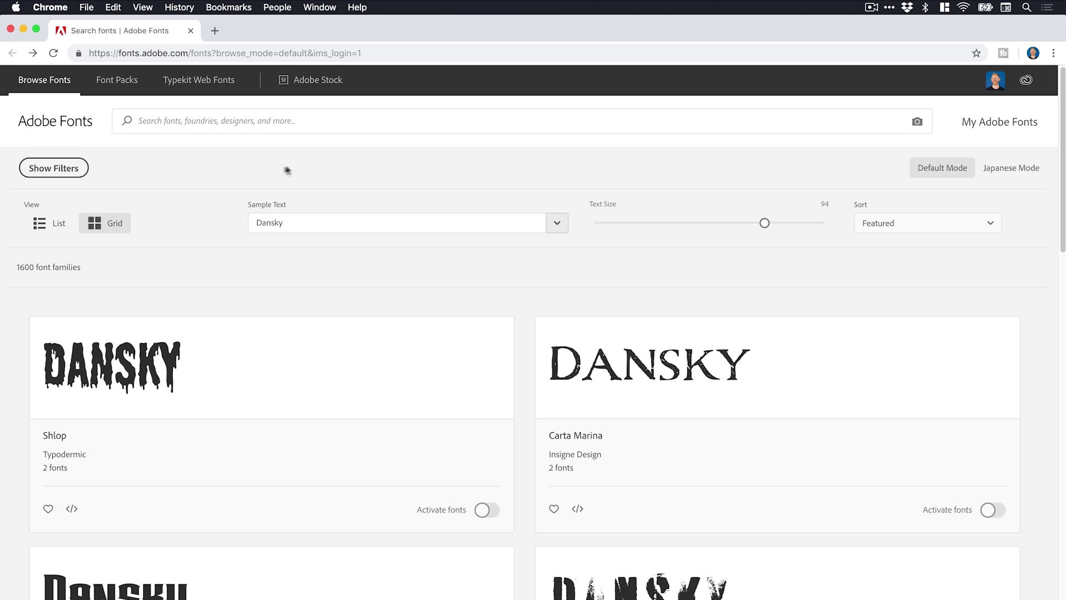
click(62, 168)
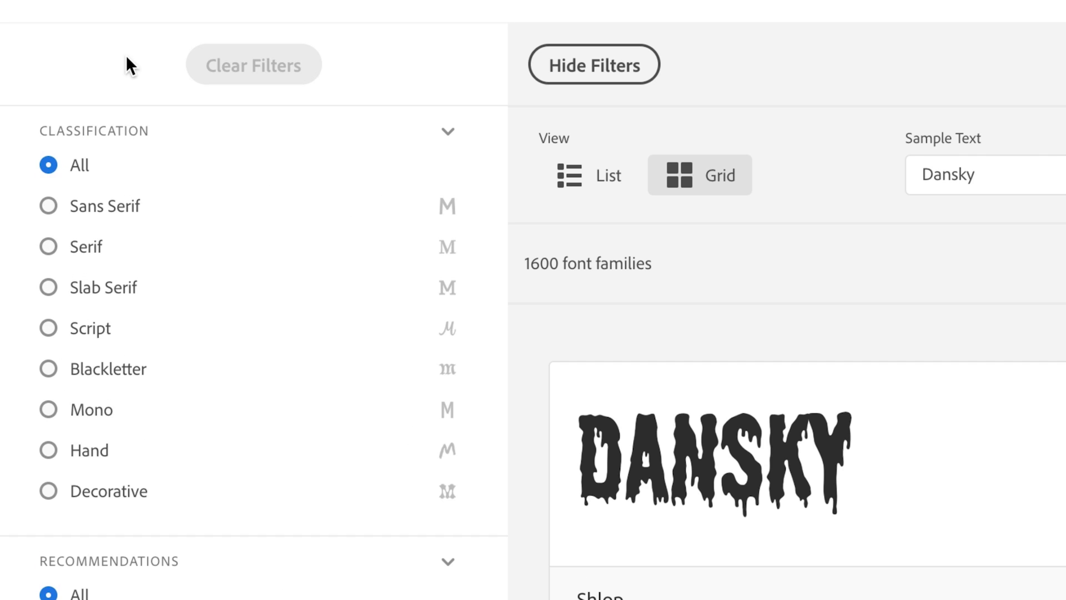
click(50, 454)
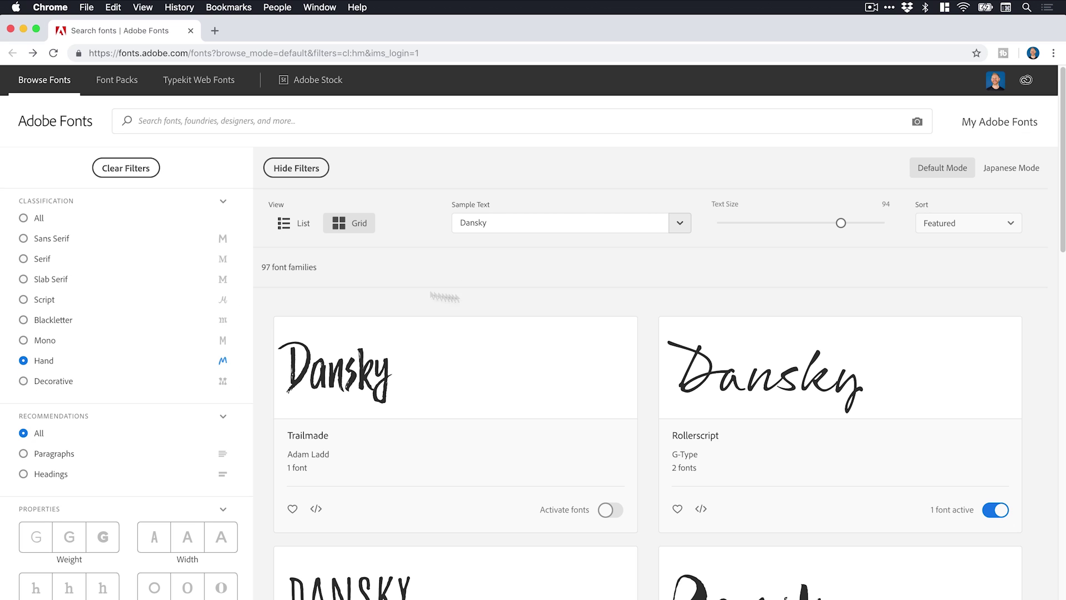
scroll(508, 295, down, 1)
scroll(508, 295, down, 3)
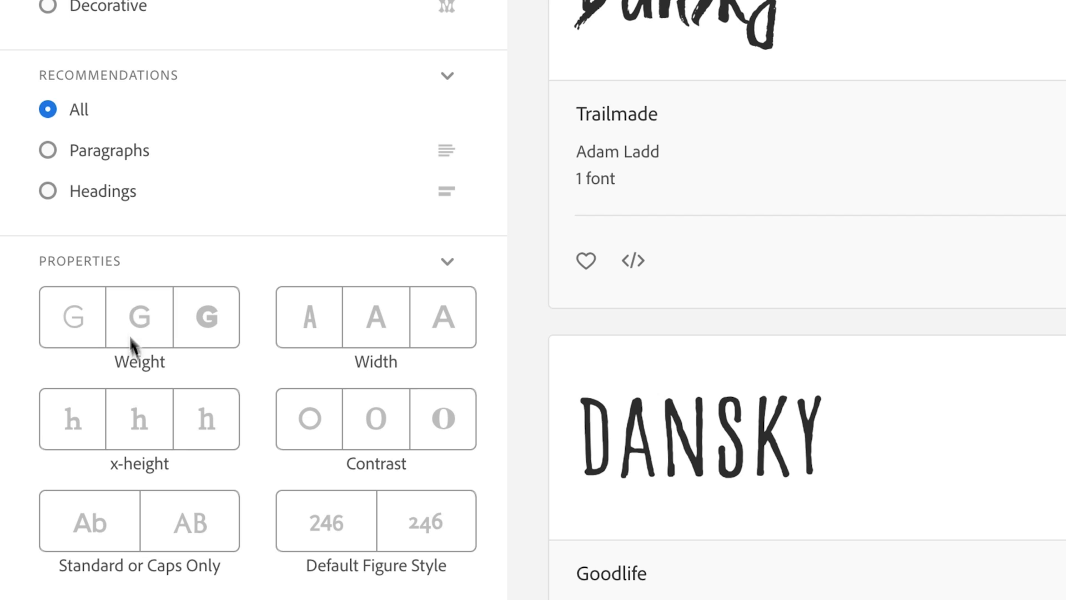
Step: Limit the hand-drawn results to the heaviest weight, leaving 39 families
click(209, 318)
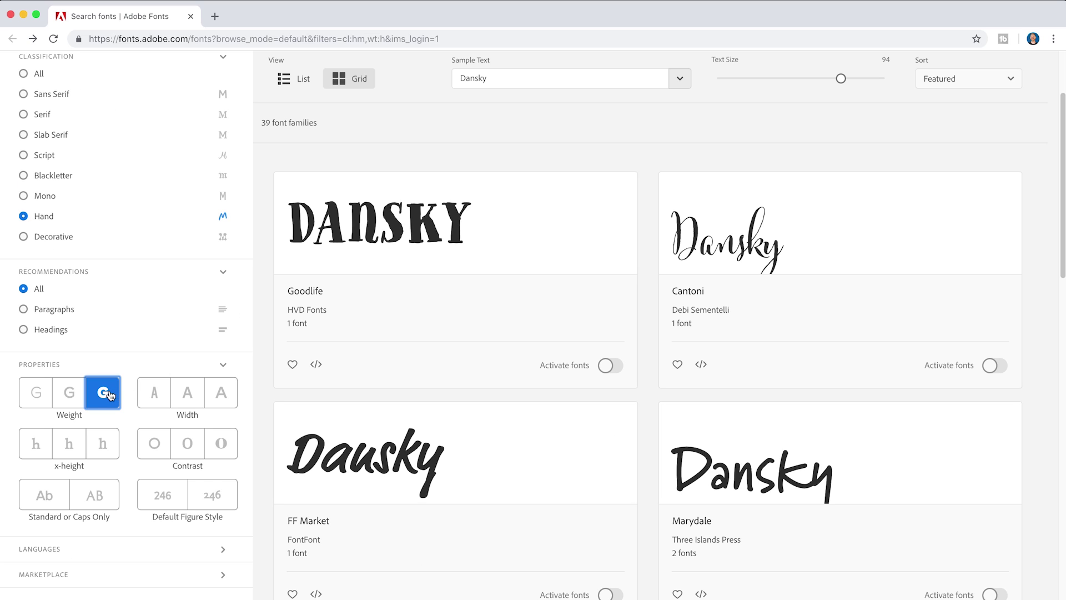
click(111, 395)
click(106, 399)
scroll(444, 281, down, 1)
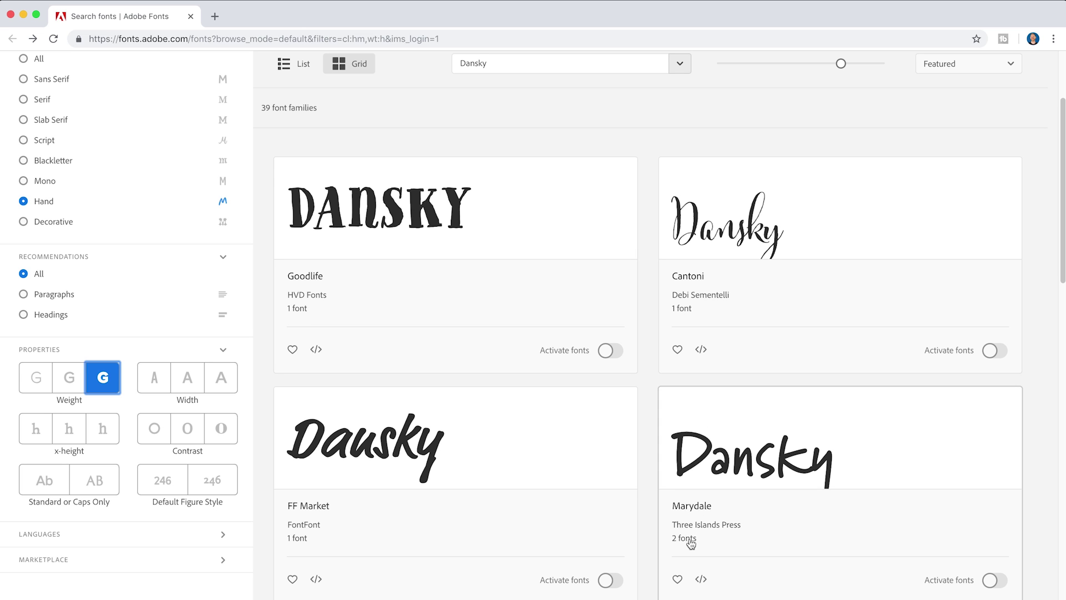
scroll(608, 433, down, 6)
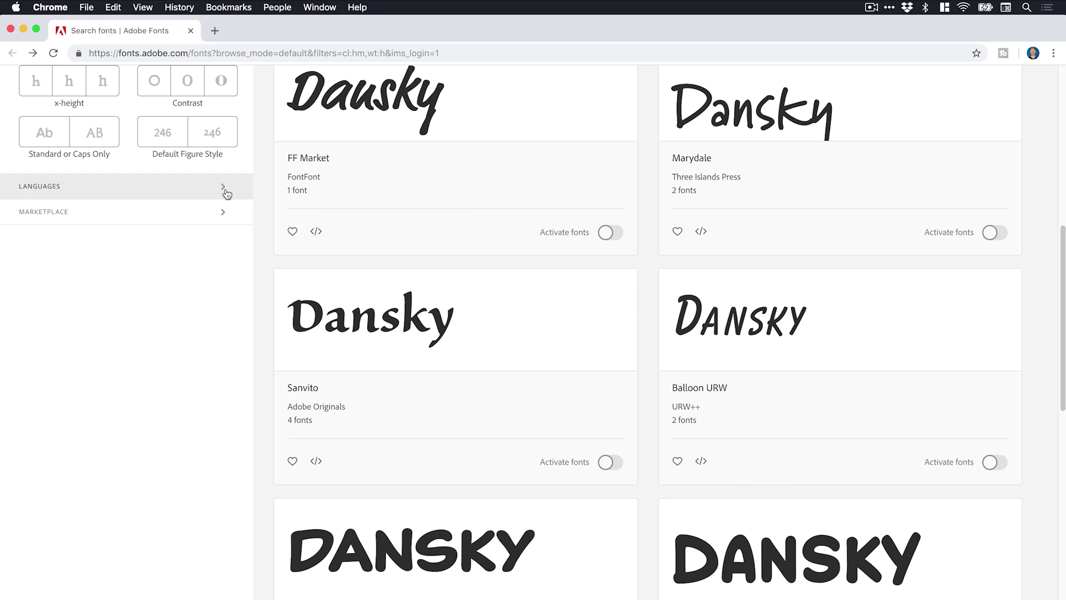
Step: Expand and collapse the Language and Marketplace filter sections without changing them
click(227, 194)
click(227, 193)
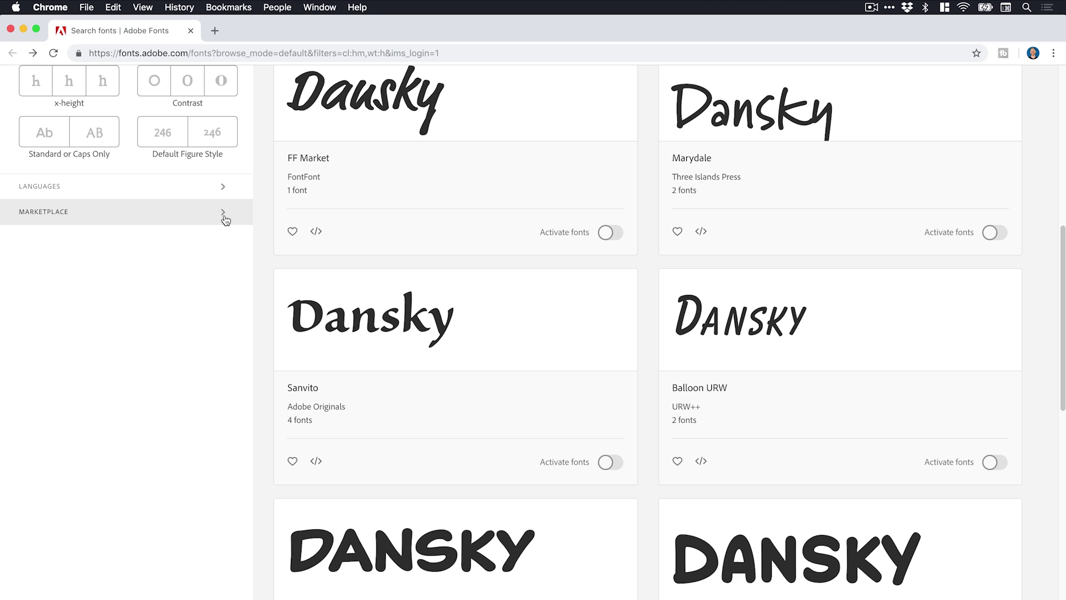
click(225, 216)
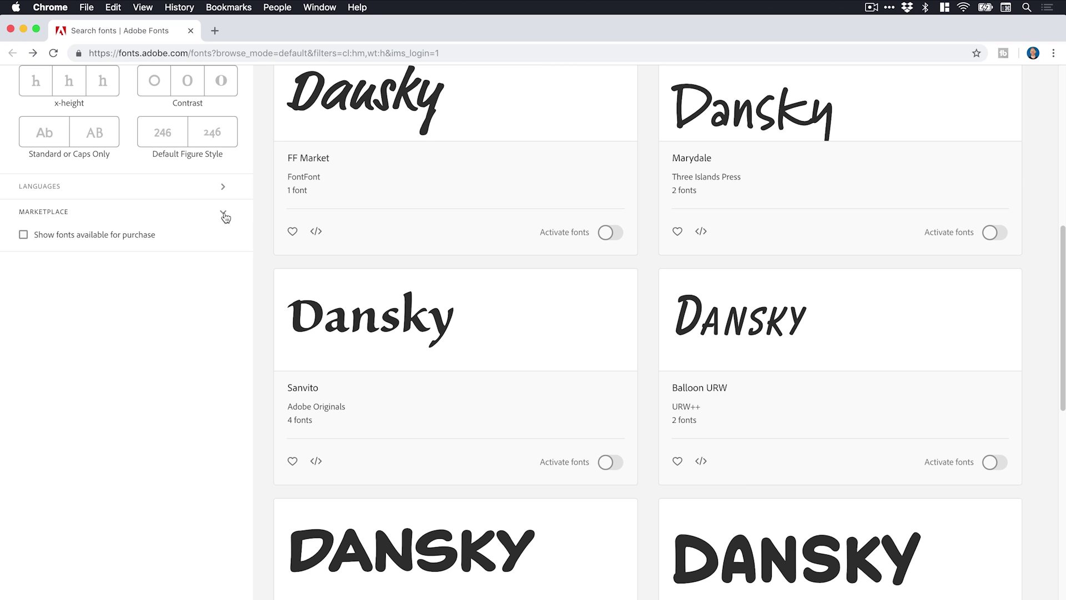
click(225, 216)
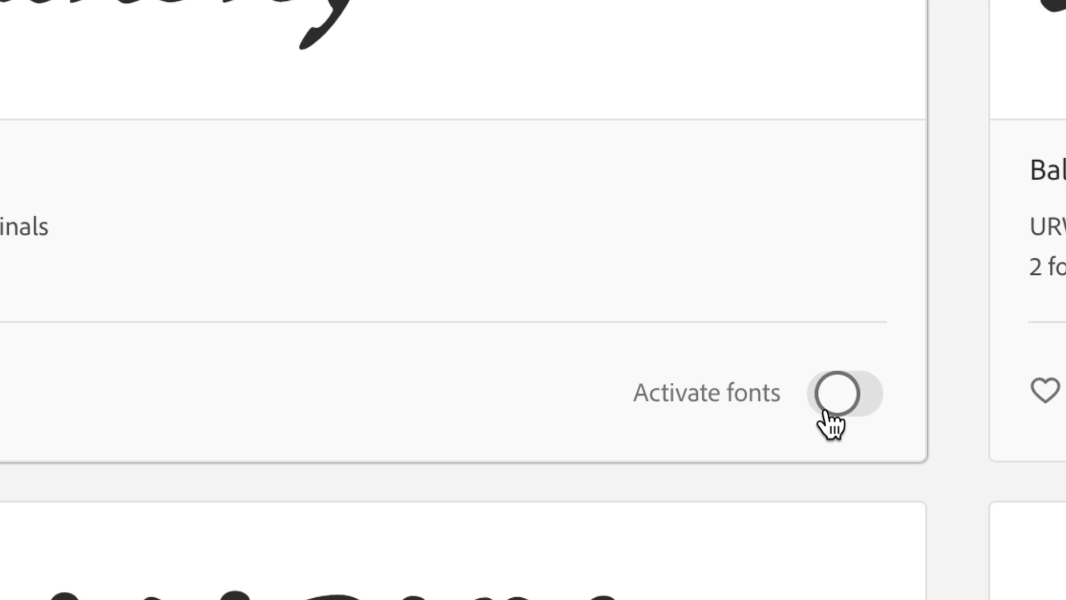
click(838, 394)
click(836, 394)
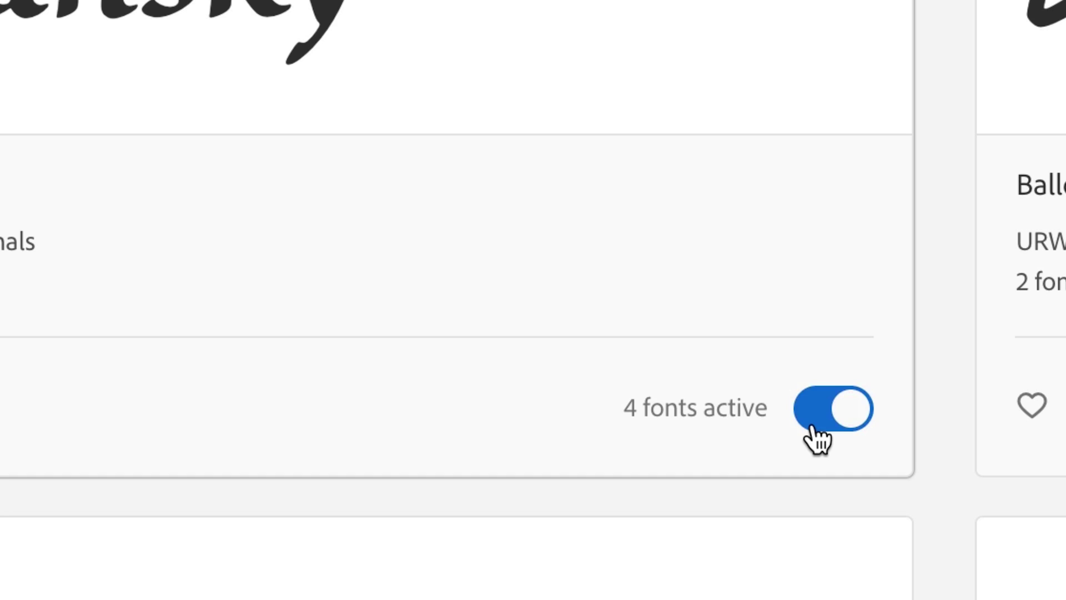
click(813, 426)
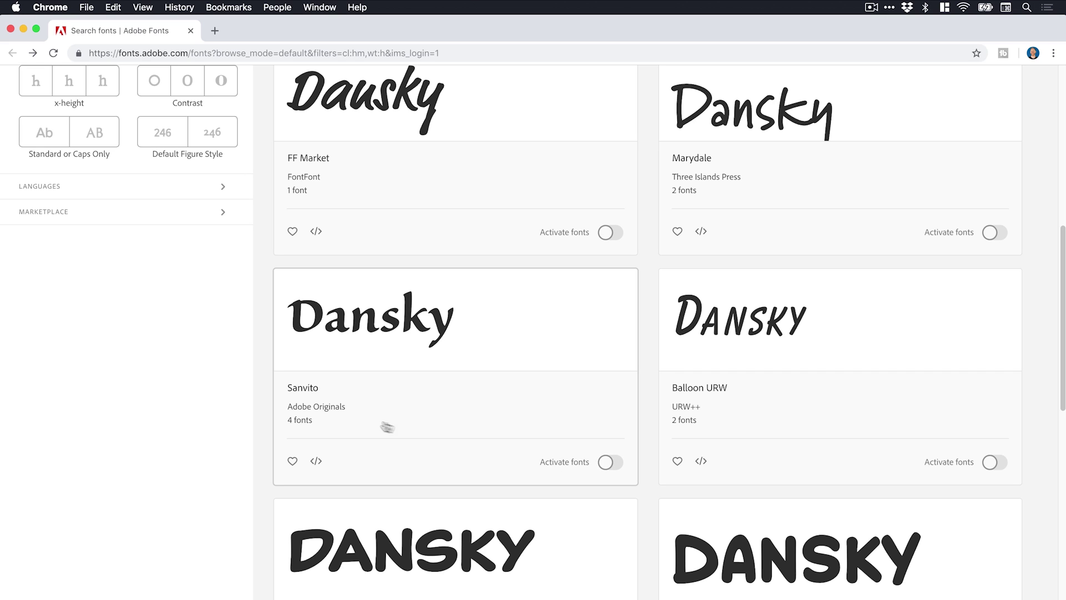
Step: Open the Sanvito family page and look over its 16 fonts
click(306, 391)
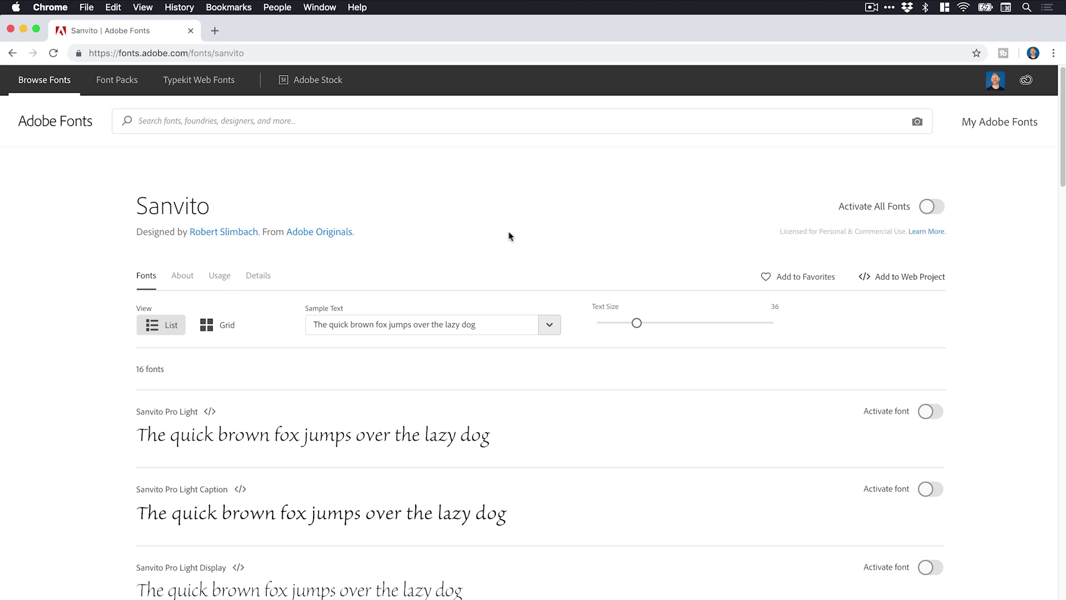
scroll(511, 236, down, 15)
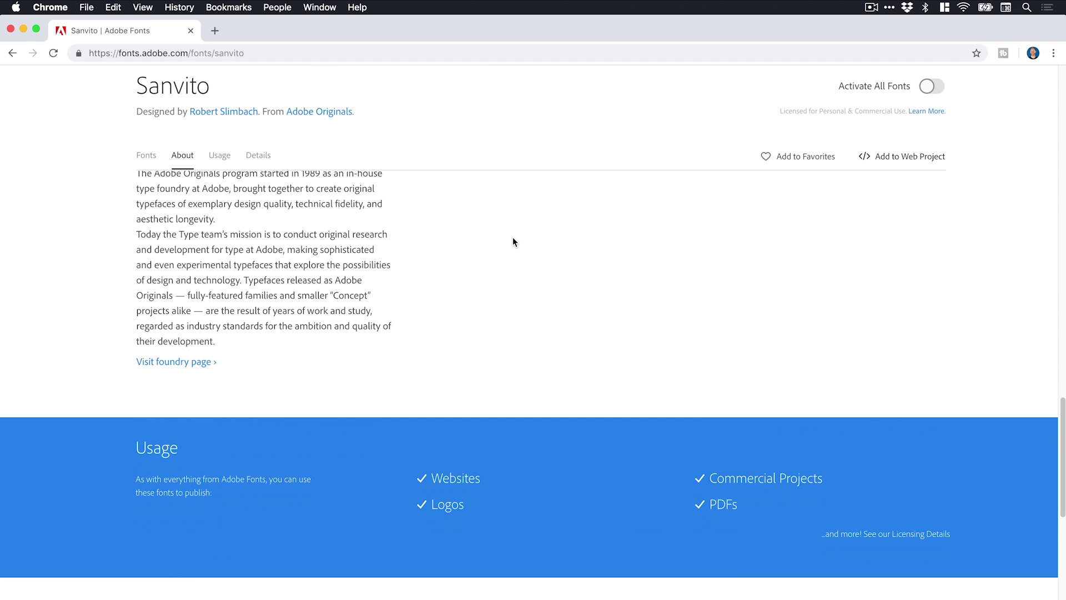
scroll(514, 241, down, 3)
scroll(512, 238, up, 10)
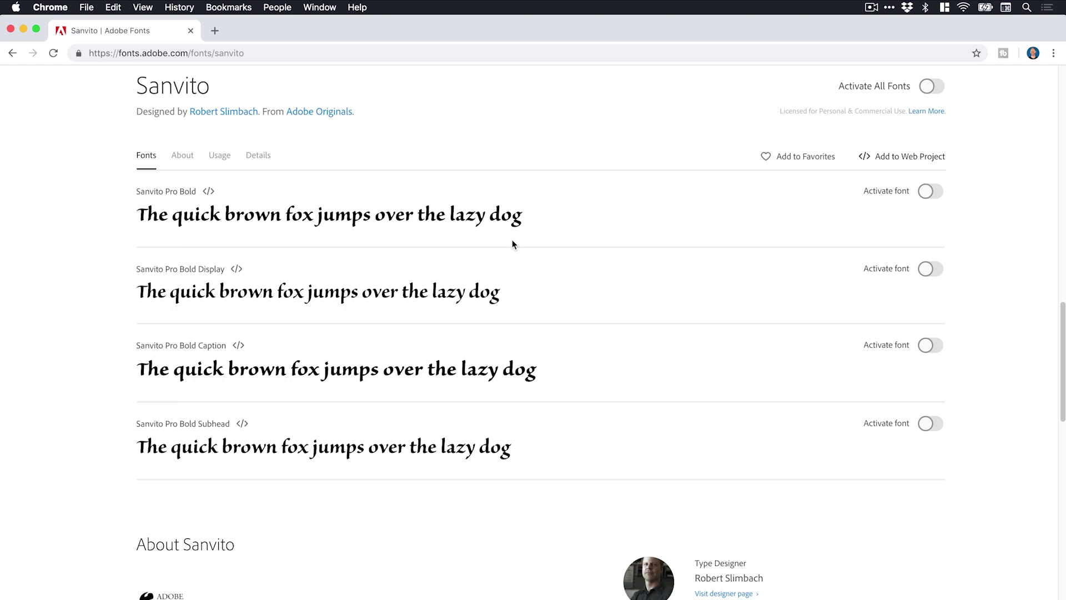
scroll(513, 243, up, 10)
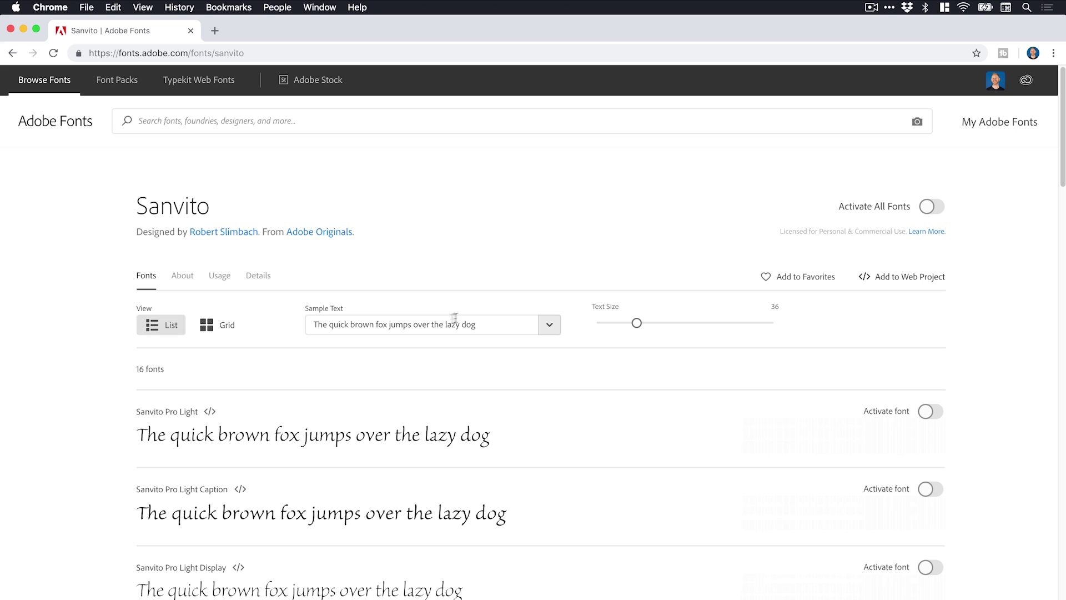
Step: Preview Sanvito with the digits-and-symbols sample text at size 69
click(552, 327)
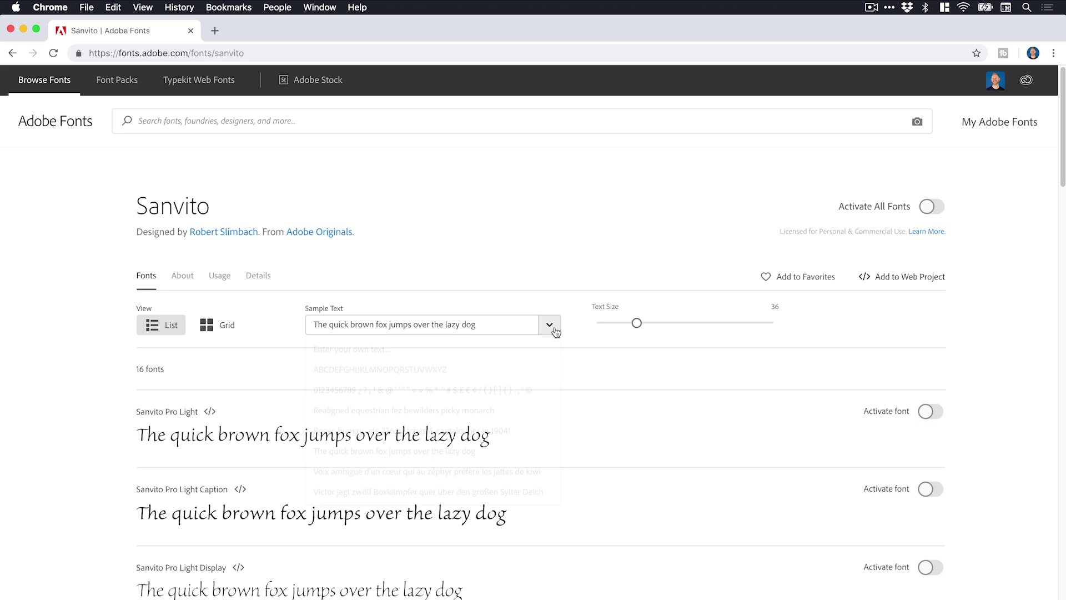
click(389, 393)
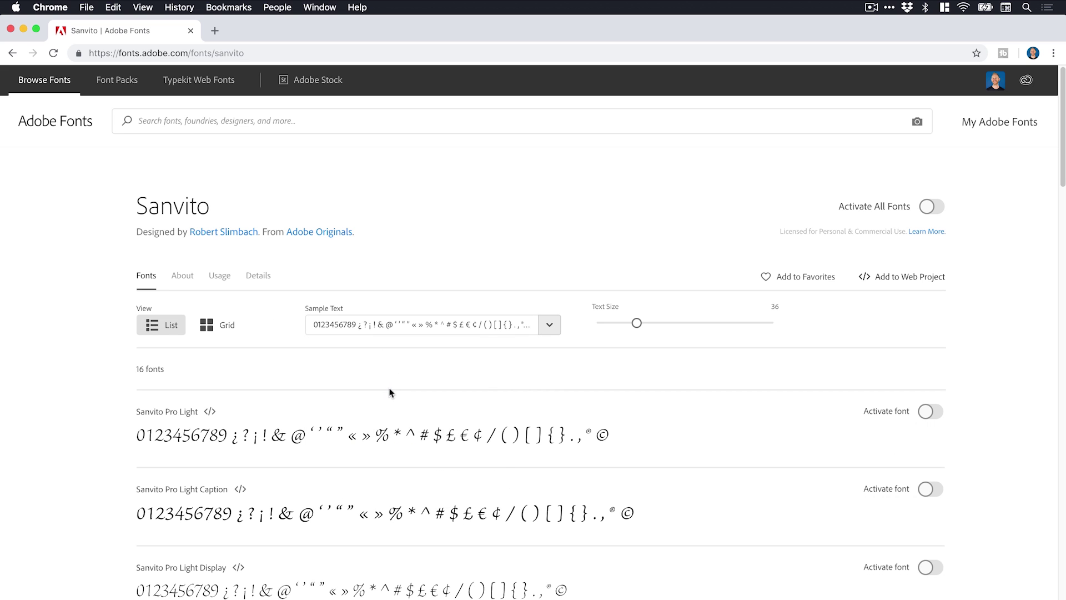
drag(637, 323, 688, 325)
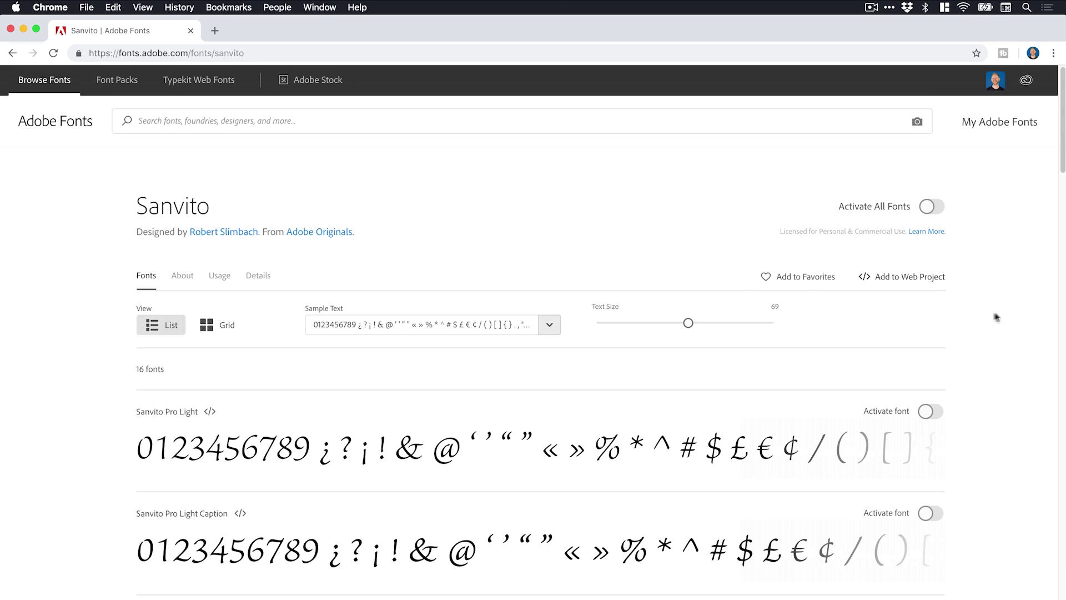
Step: Go back to the filtered heavy hand-drawn results grid with Dansky samples
click(12, 53)
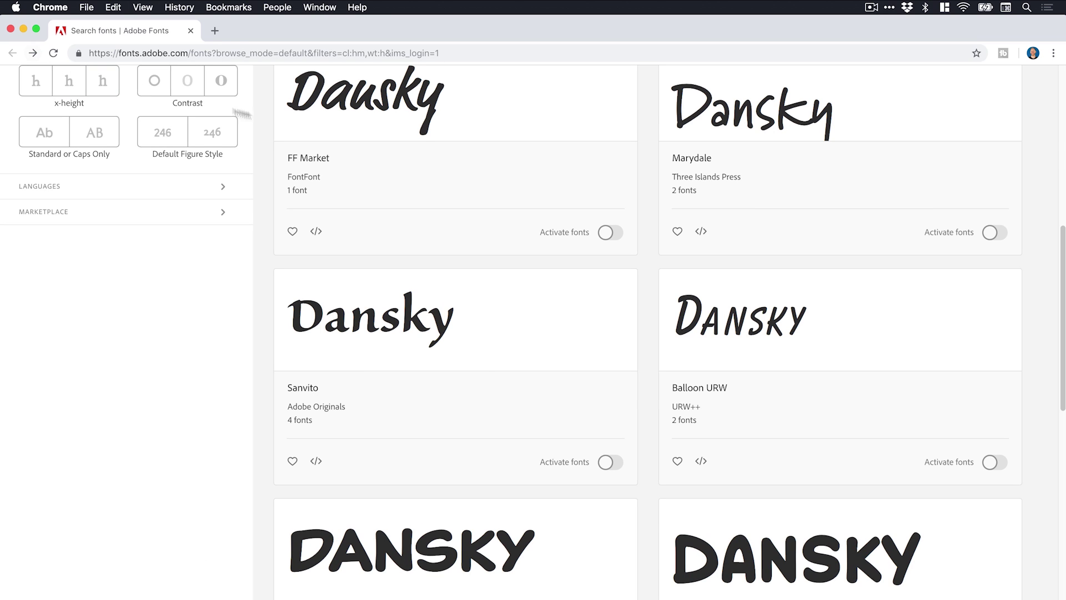
scroll(503, 182, down, 13)
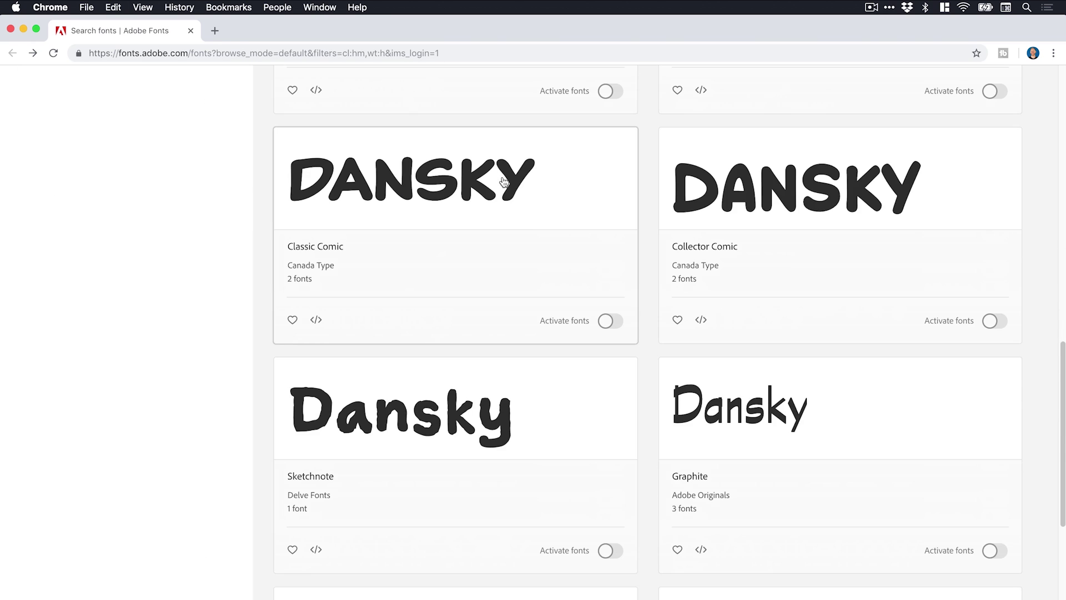